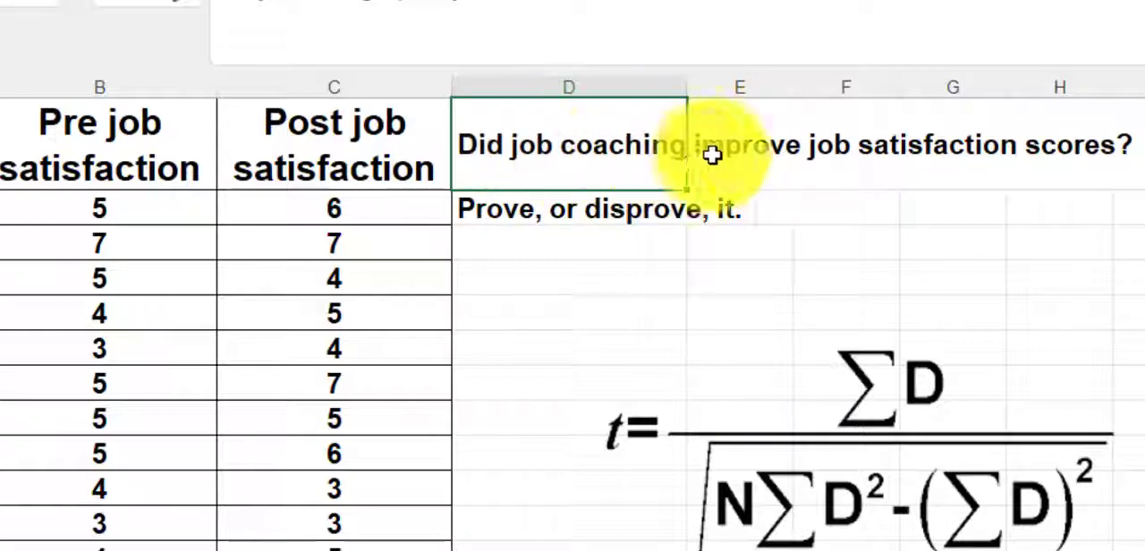
Step: Review the job coaching question, the pre and post job satisfaction columns through the last ID, and the paired t test formula
click(760, 158)
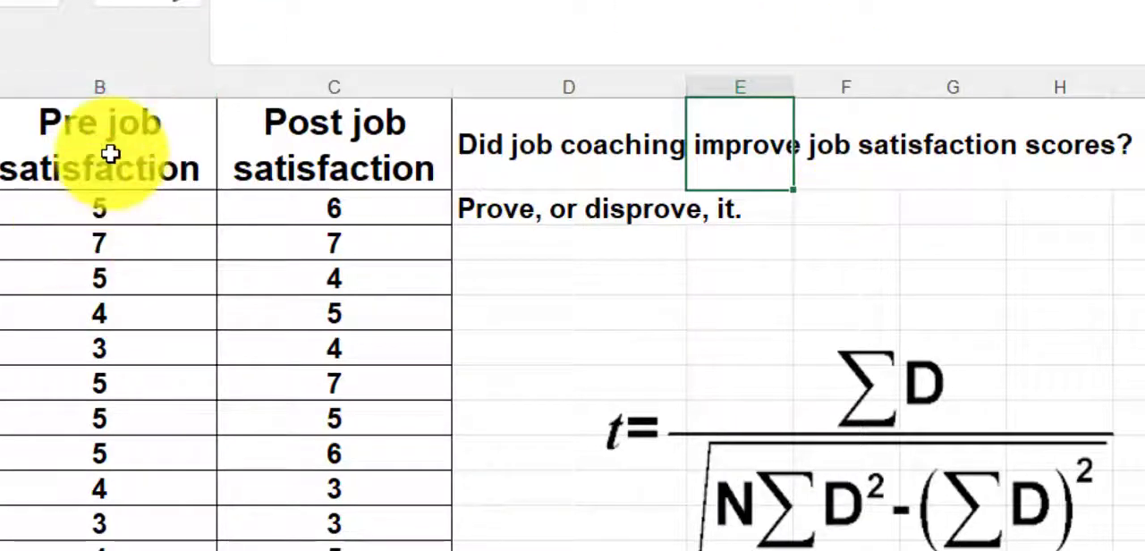
click(1040, 201)
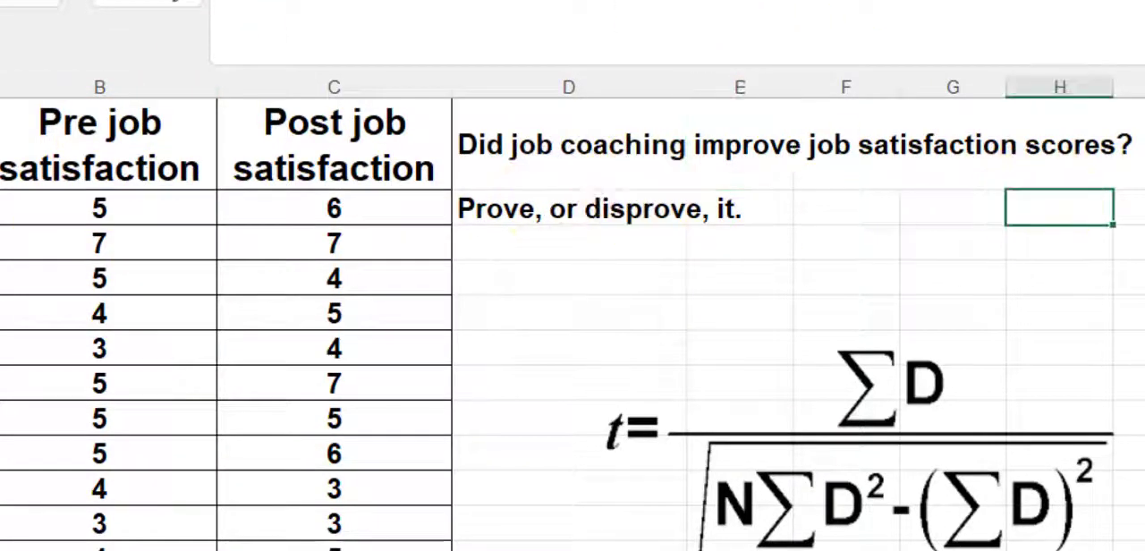
click(1141, 208)
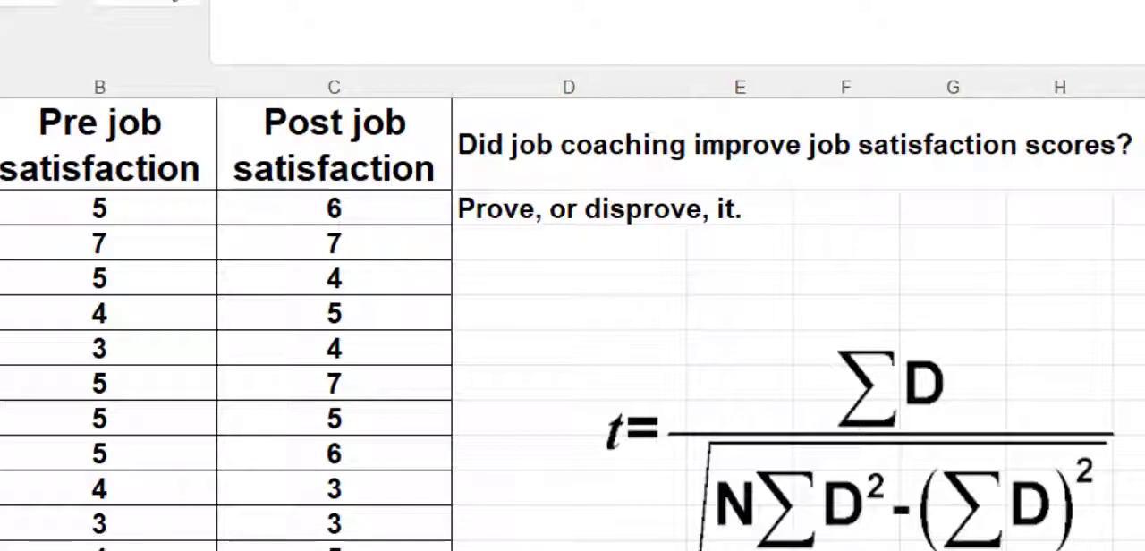
click(95, 85)
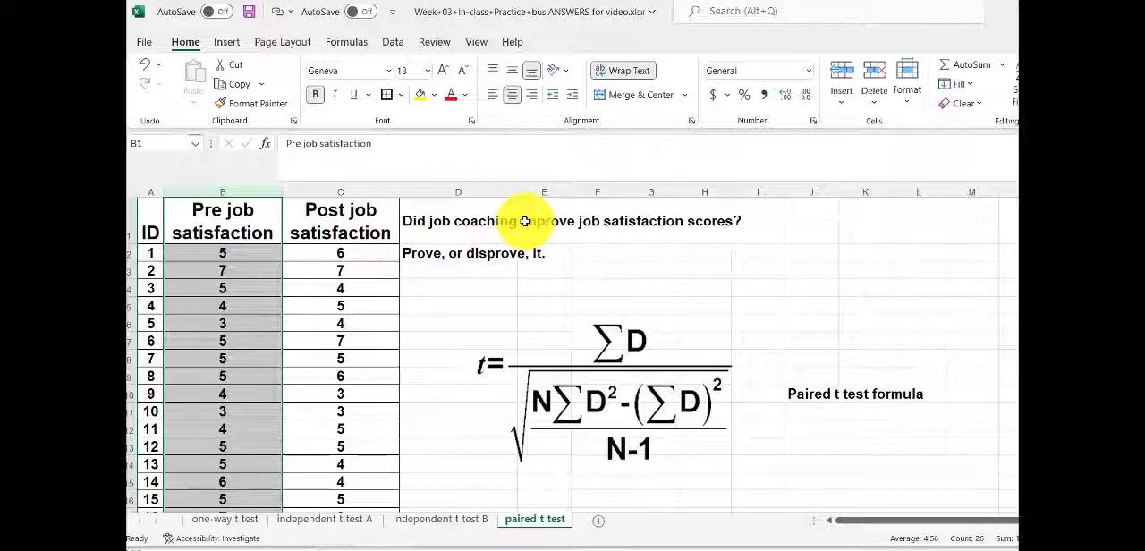
click(775, 248)
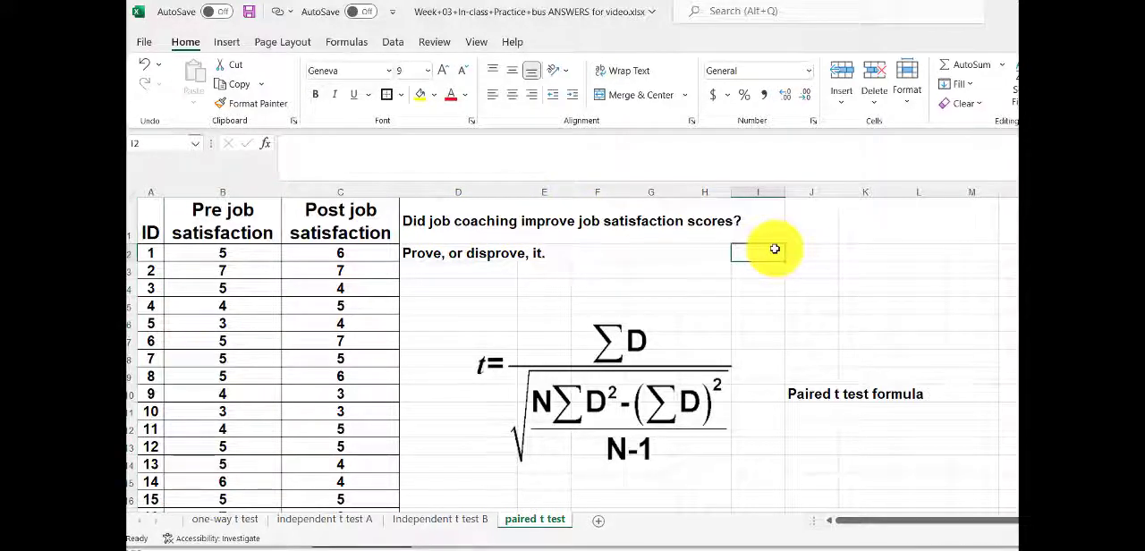
drag(416, 223, 726, 224)
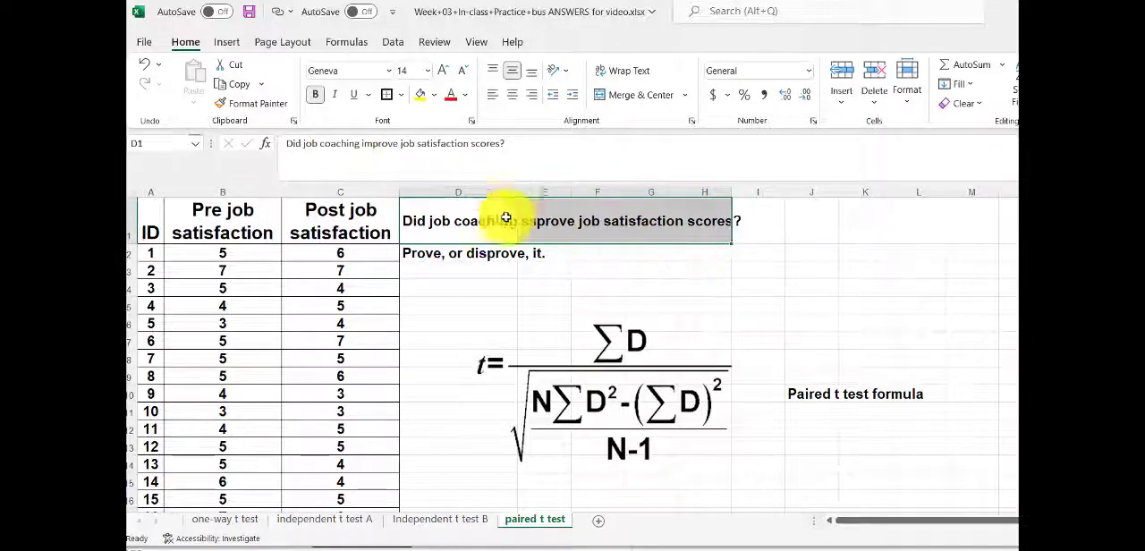
click(326, 190)
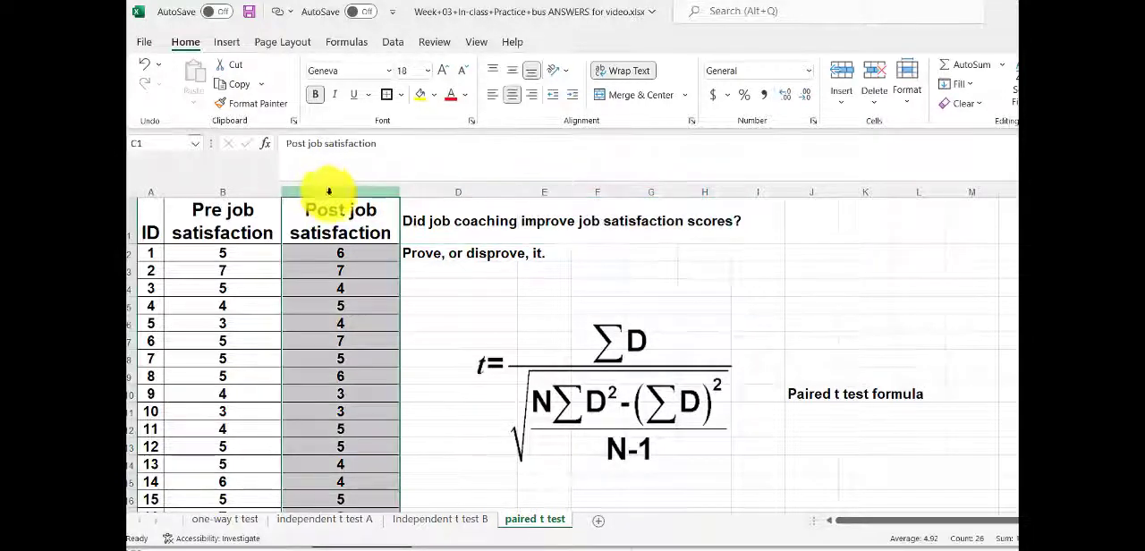
click(368, 271)
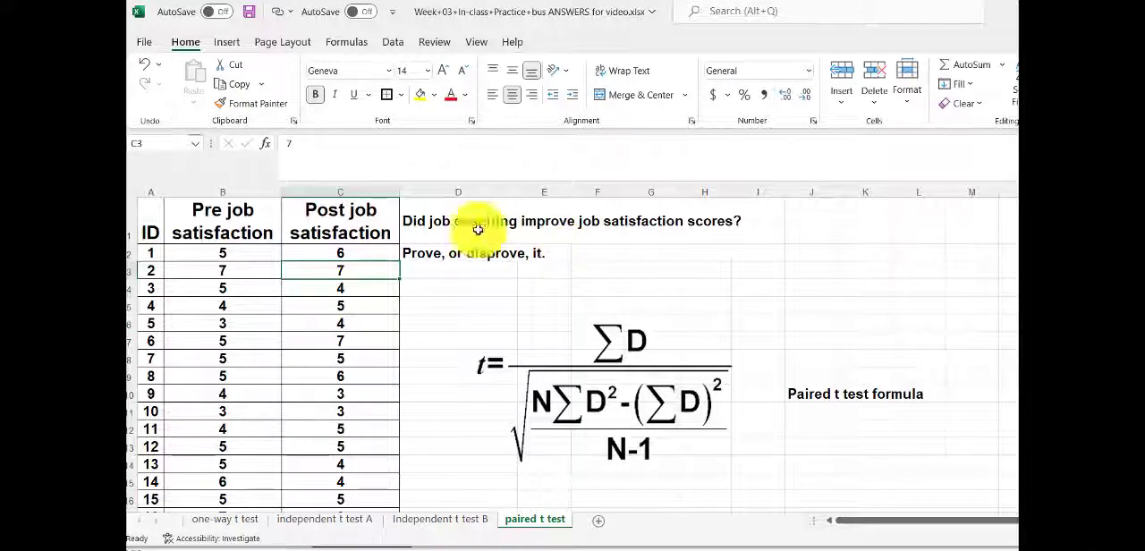
click(266, 224)
click(292, 222)
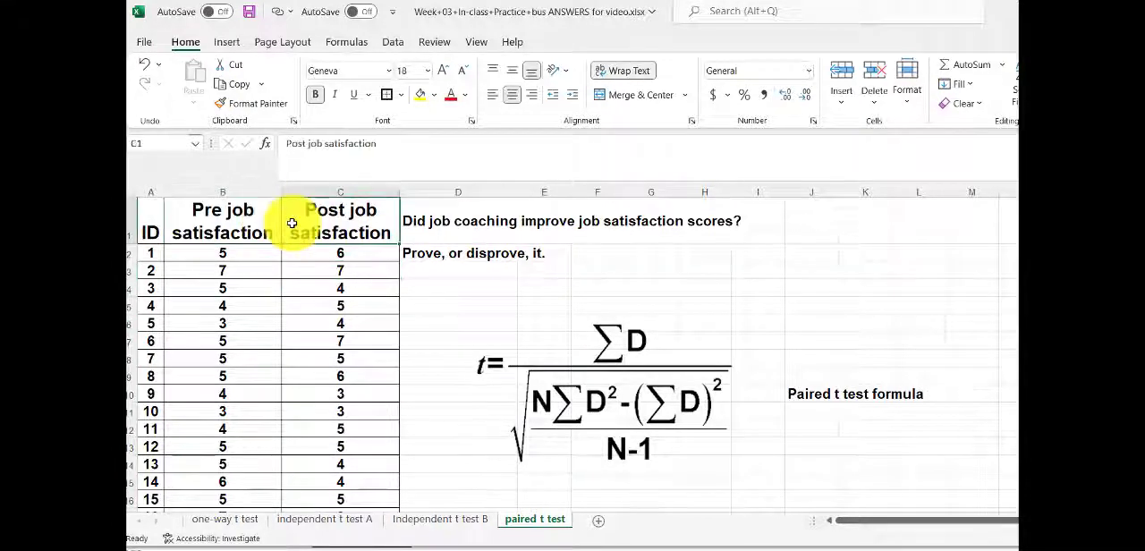
click(809, 393)
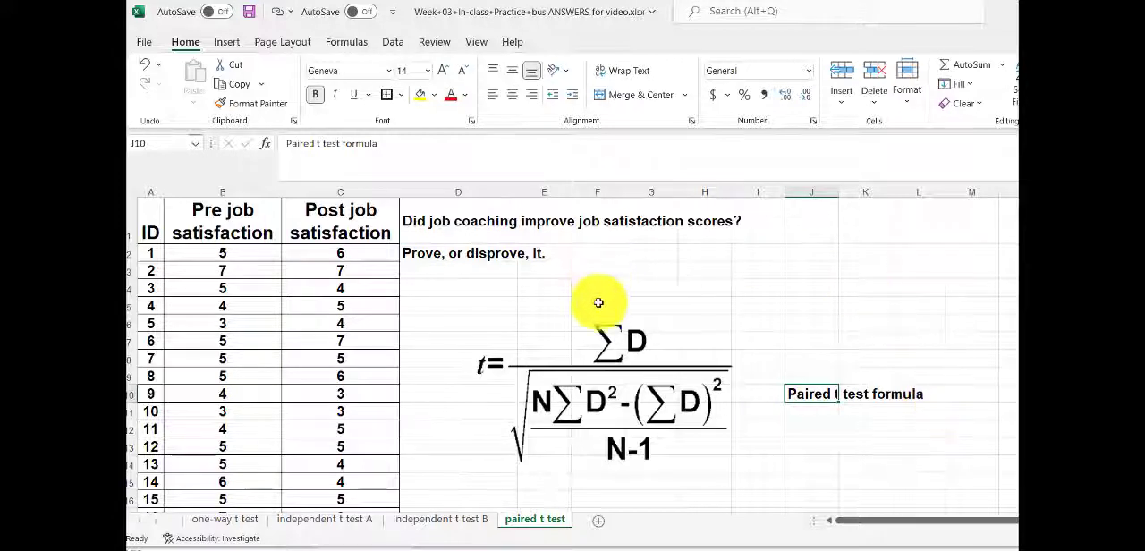
click(615, 371)
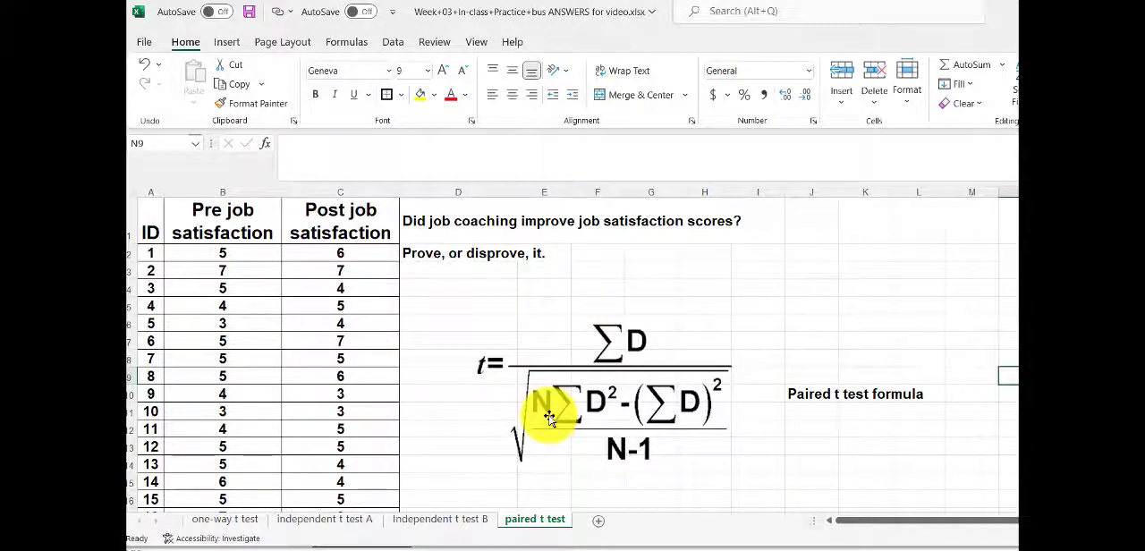
scroll(550, 418, down, 3)
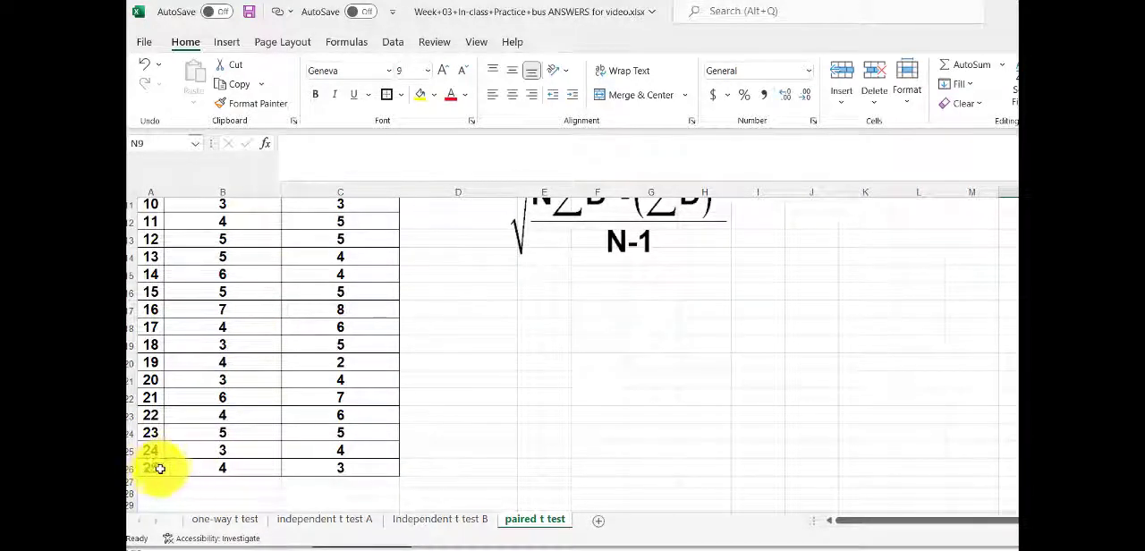
scroll(516, 401, up, 3)
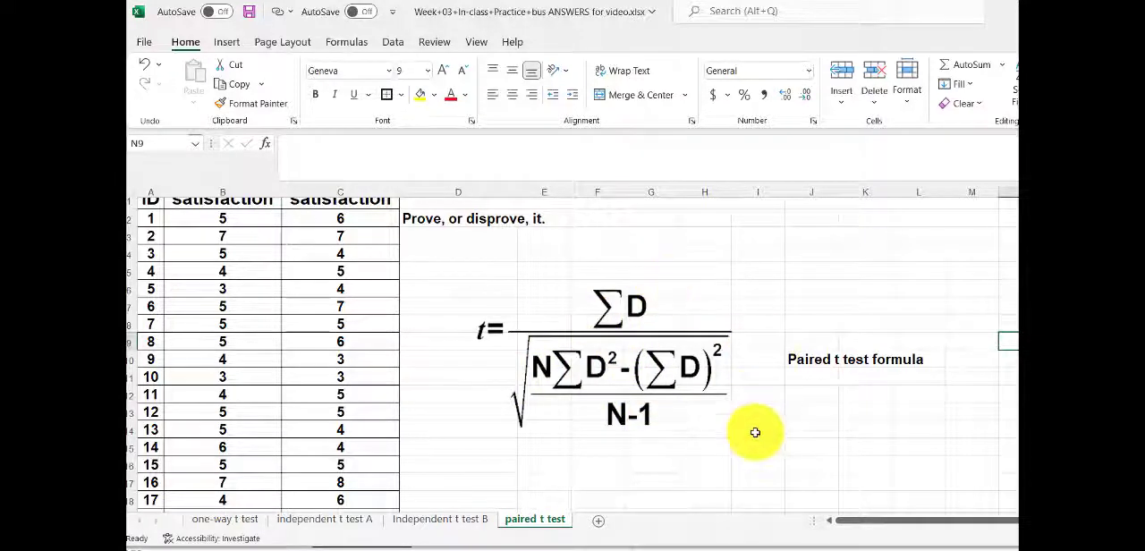
scroll(755, 432, up, 1)
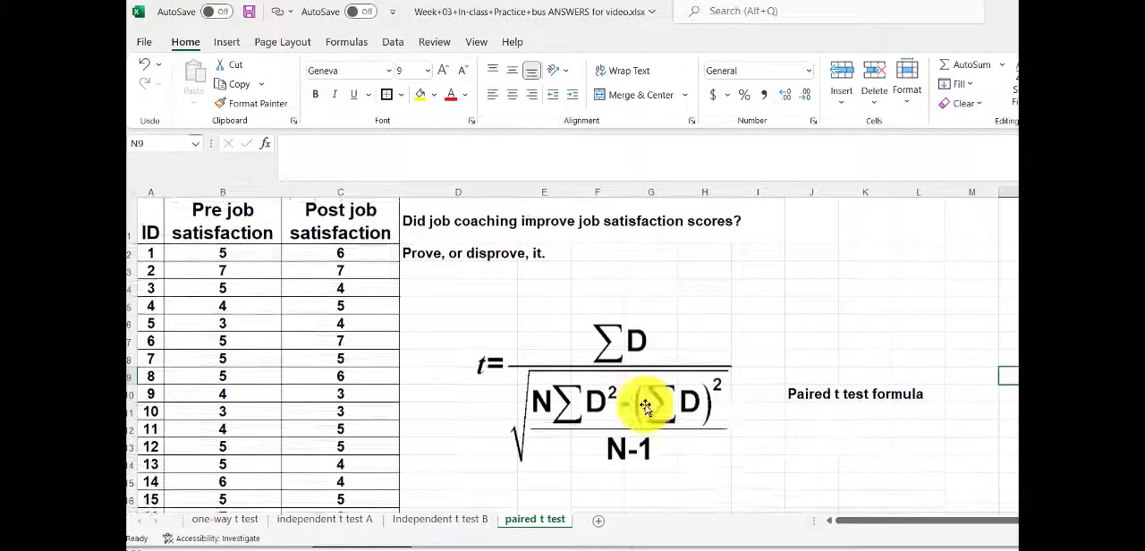
Step: Delete the t formula picture and the "Paired t test formula" label in cell J10
click(645, 404)
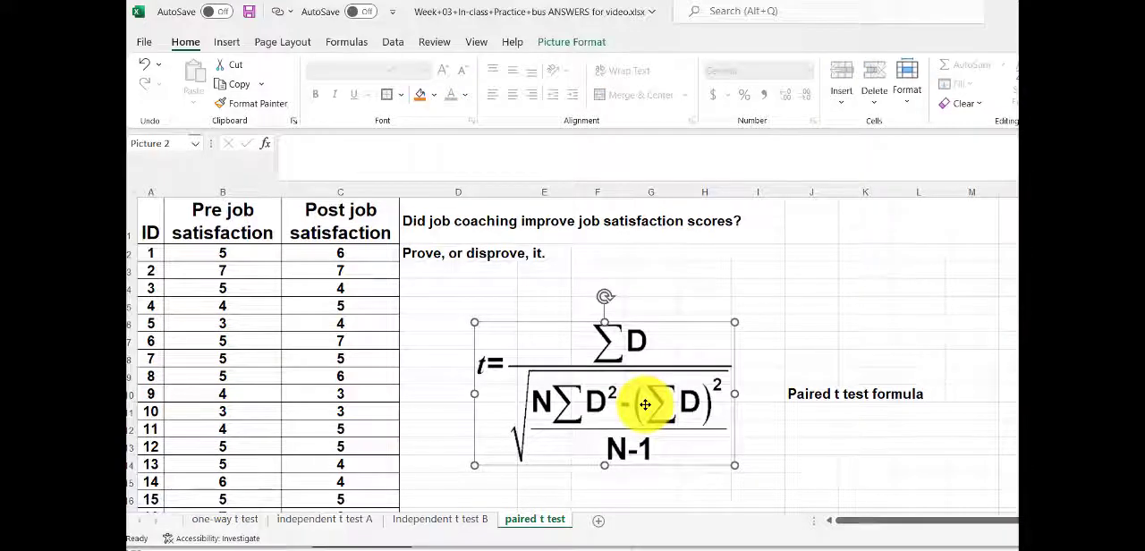
key(Delete)
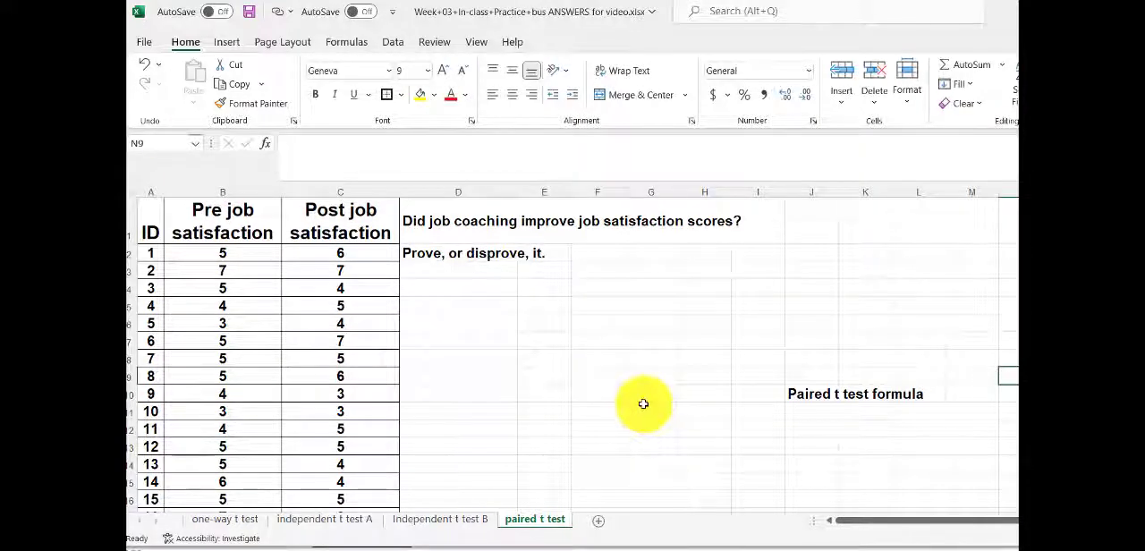
click(643, 404)
click(801, 393)
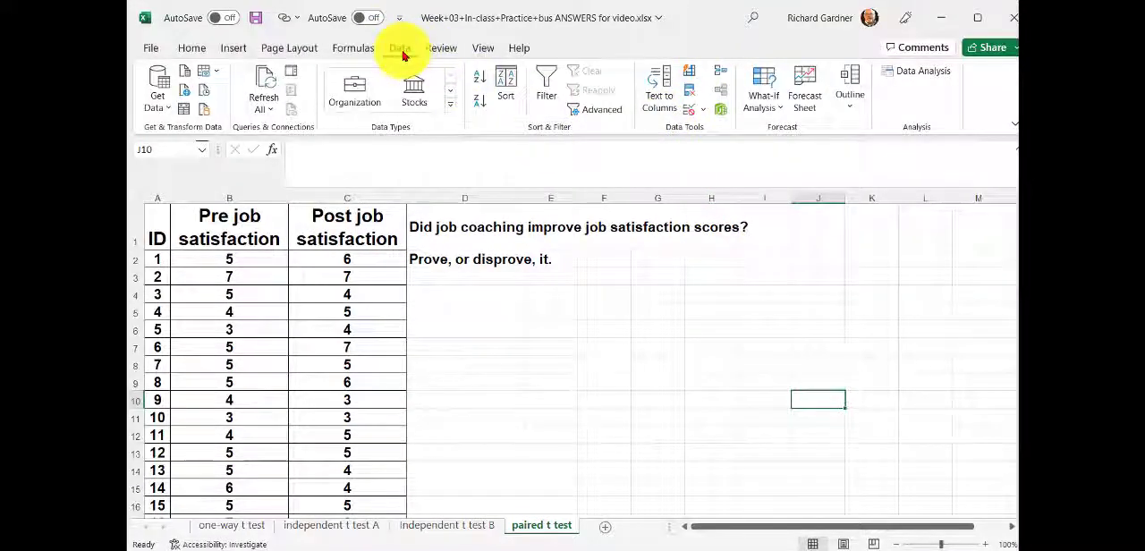
Step: Start the "t-Test: Paired Two Sample for Means" tool from the Data Analysis tools
click(917, 81)
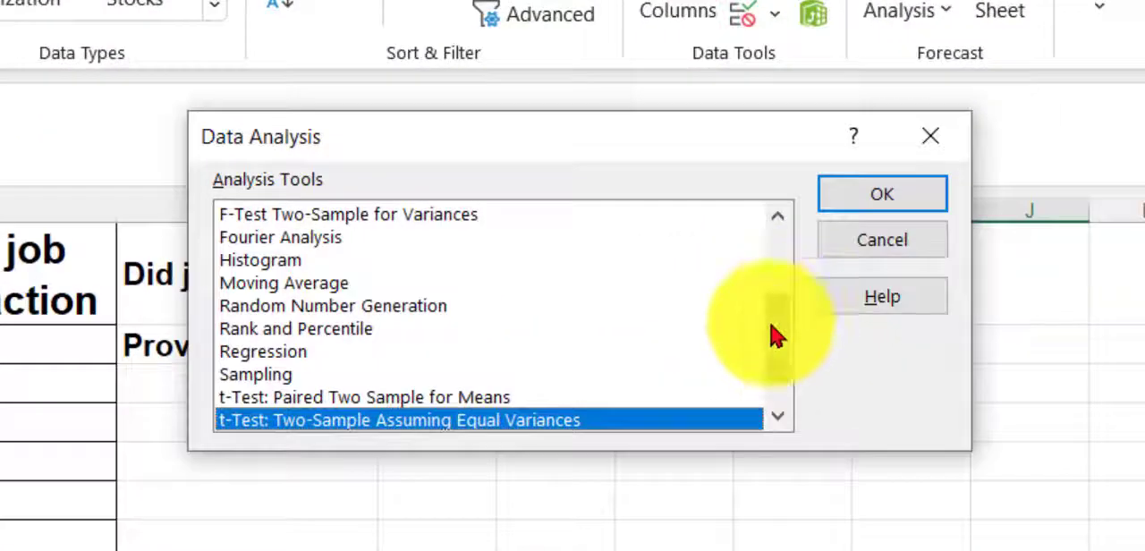
drag(776, 336, 779, 358)
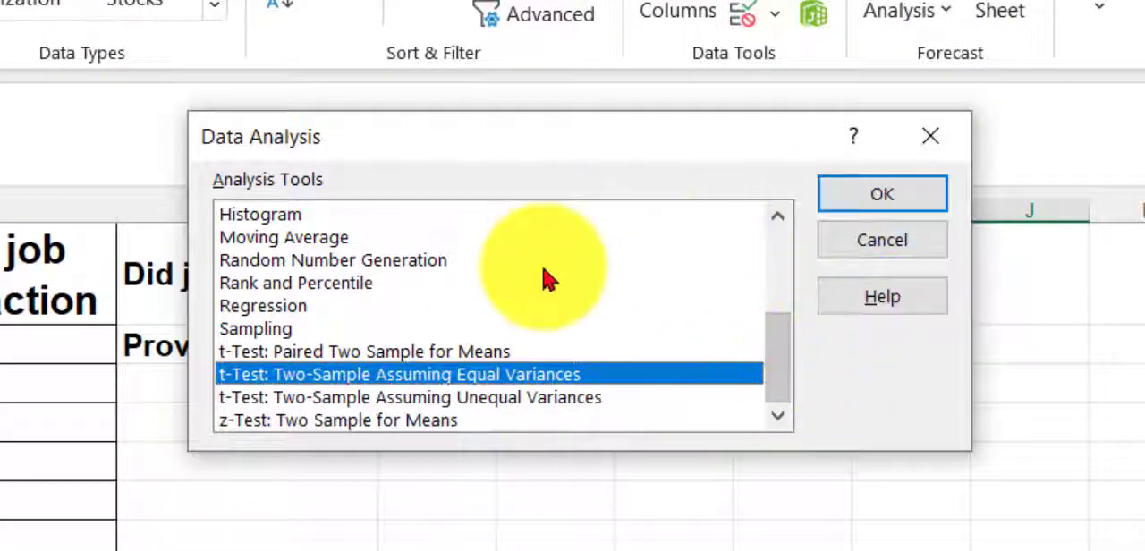
click(266, 353)
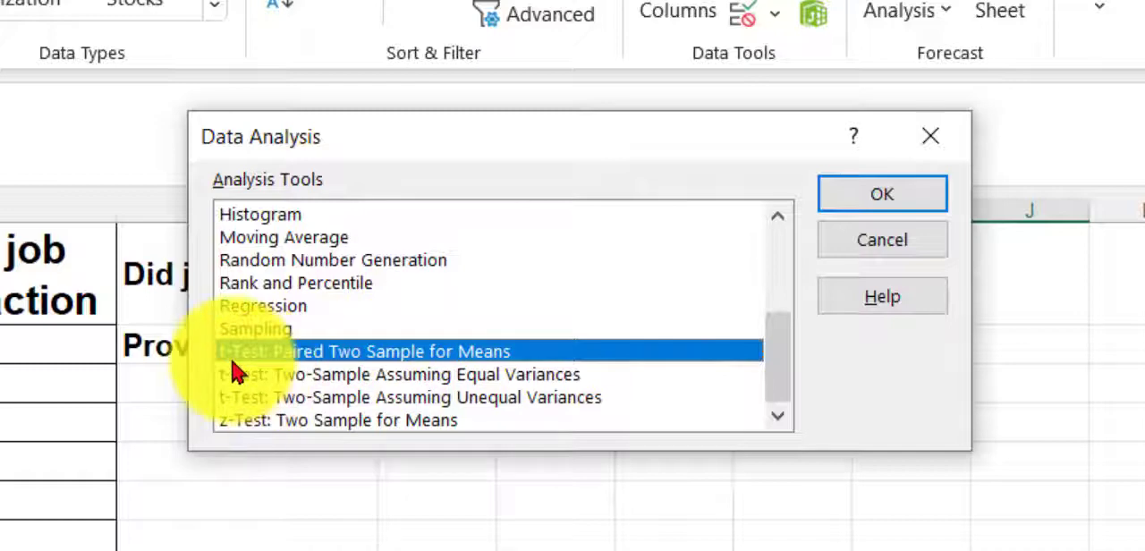
click(885, 202)
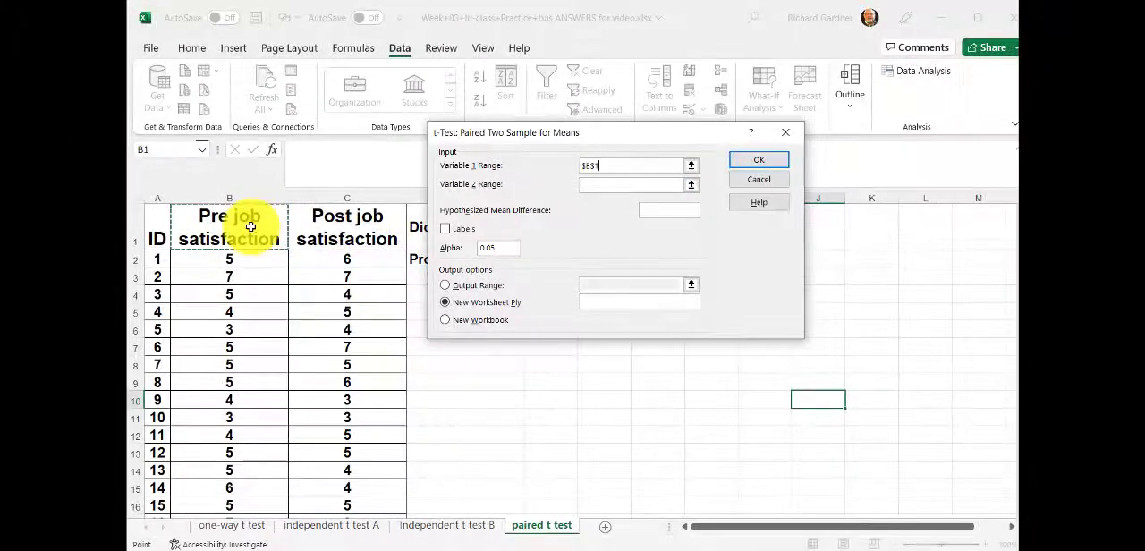
Step: Set the Variable 1 range to $B$1:$B$26 and the Variable 2 range to $C$1:$C$26, including the column headings
drag(250, 227, 261, 495)
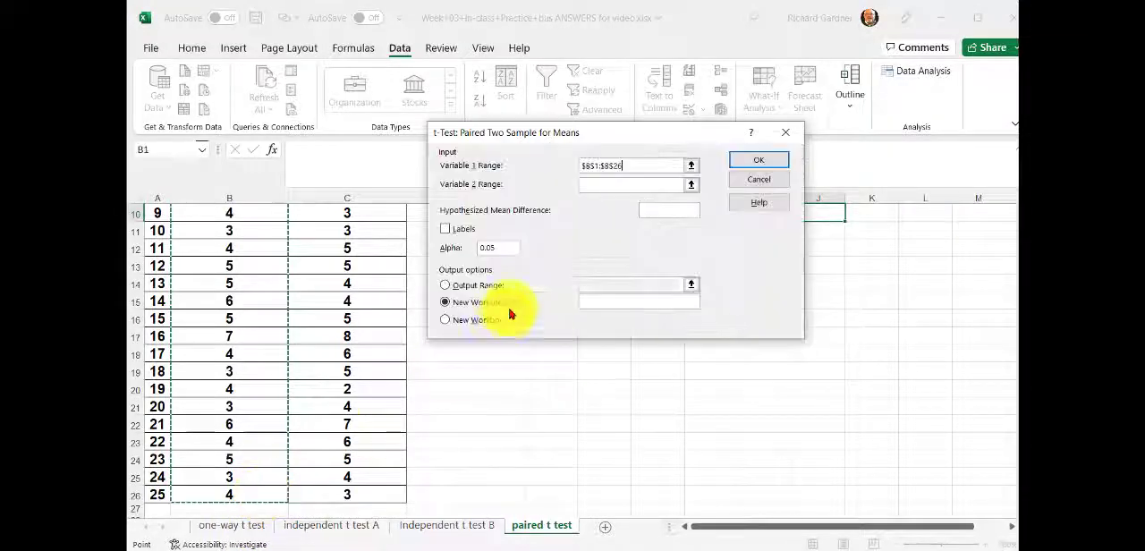
click(585, 184)
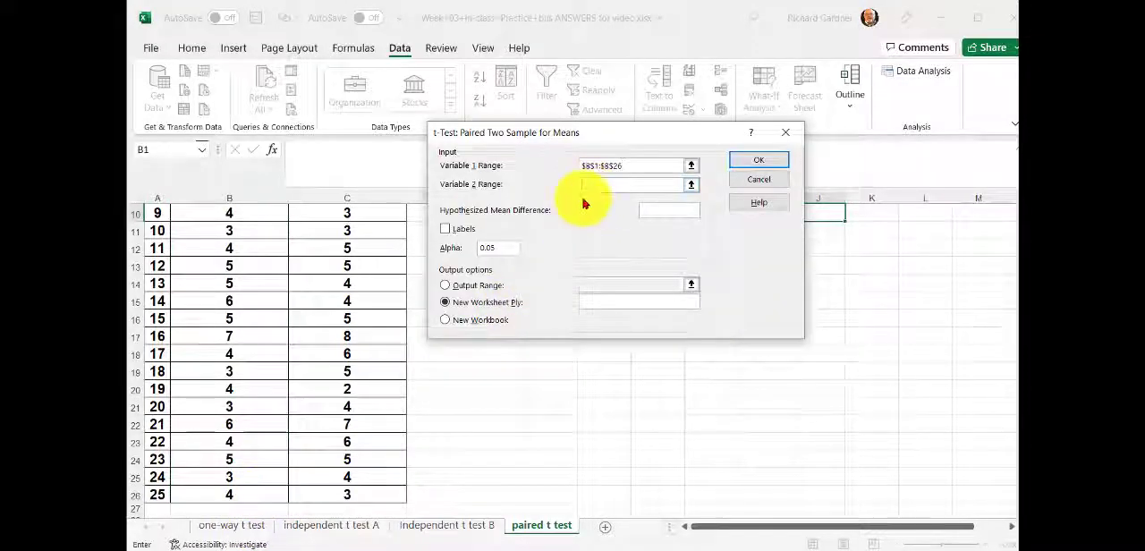
scroll(351, 295, up, 3)
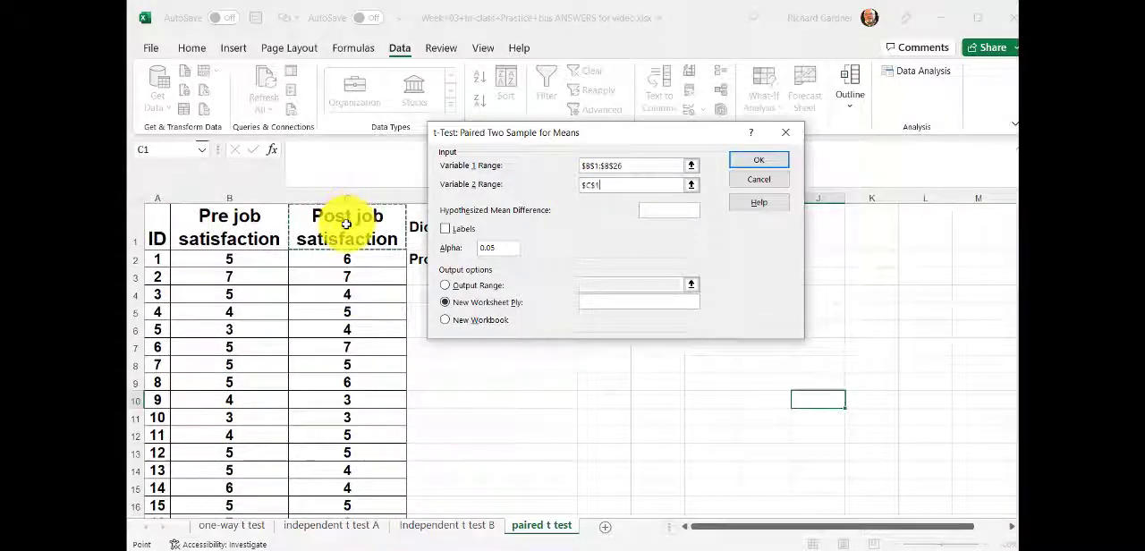
drag(345, 224, 365, 494)
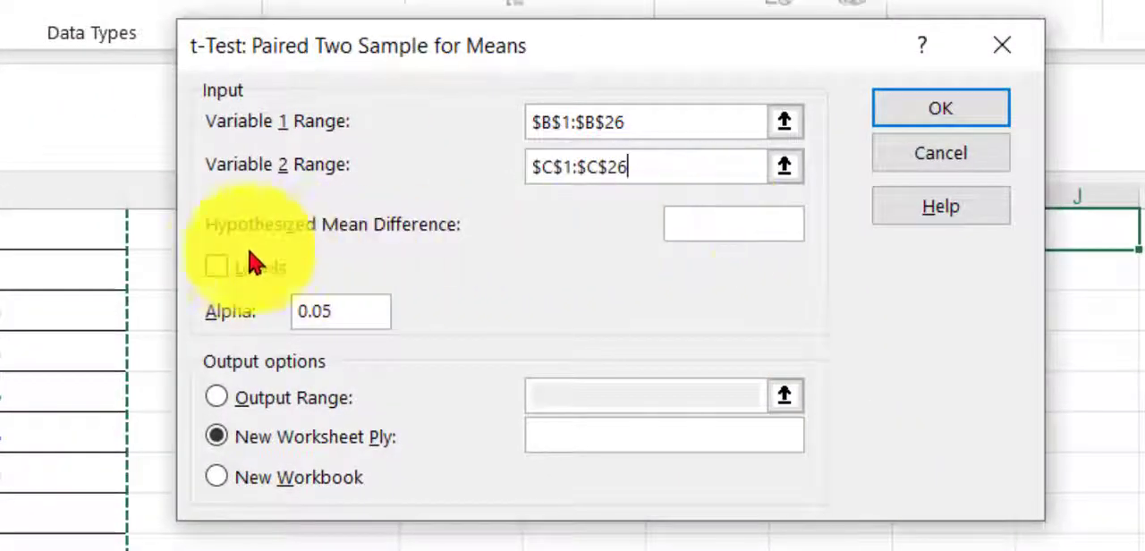
Step: Enable Labels, set the output range to $F$7 on the current sheet, and run the paired t-test
click(221, 272)
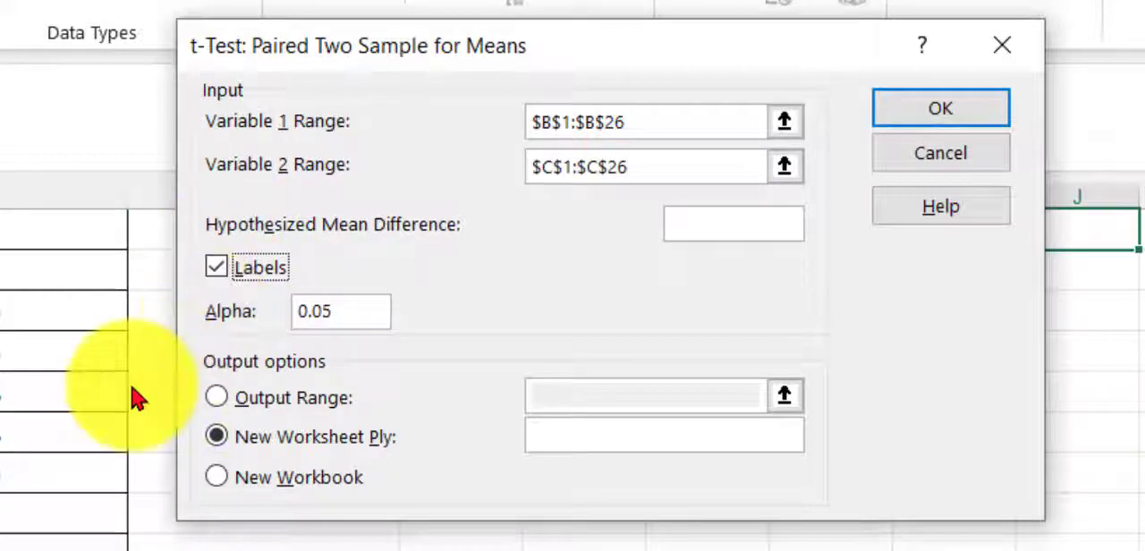
click(220, 401)
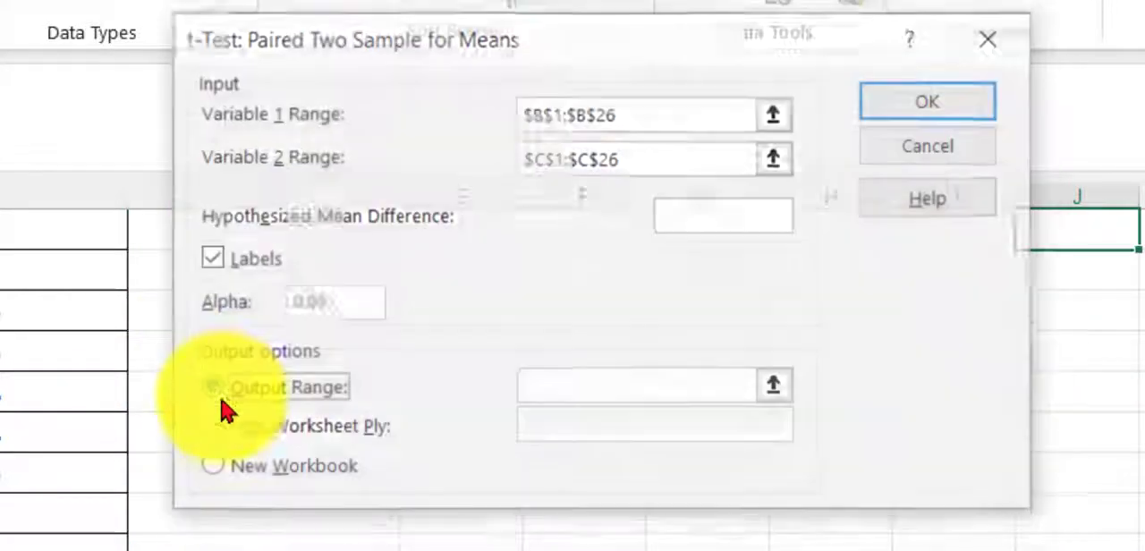
click(587, 386)
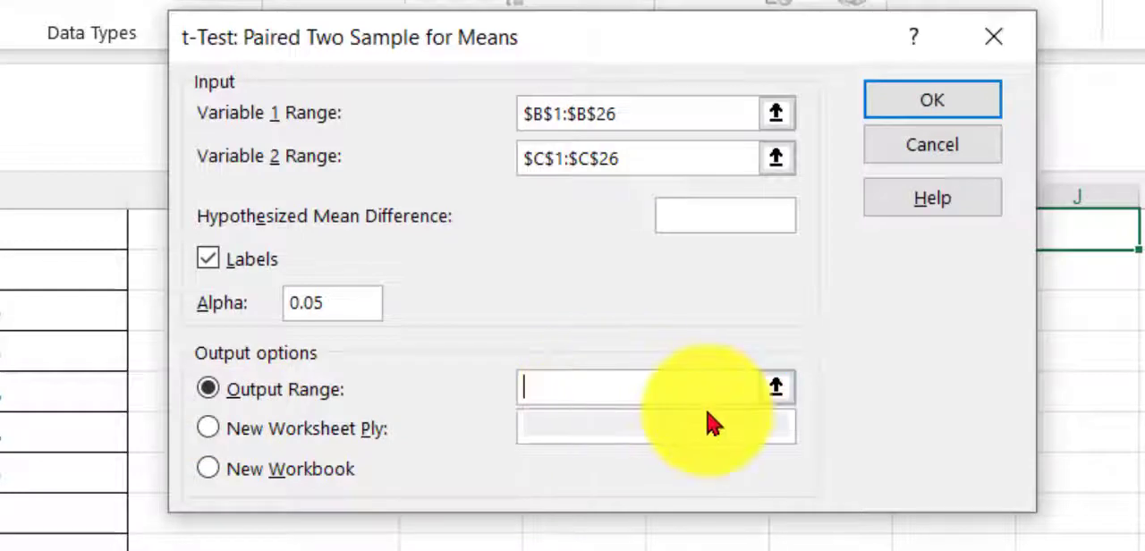
scroll(715, 438, up, 4)
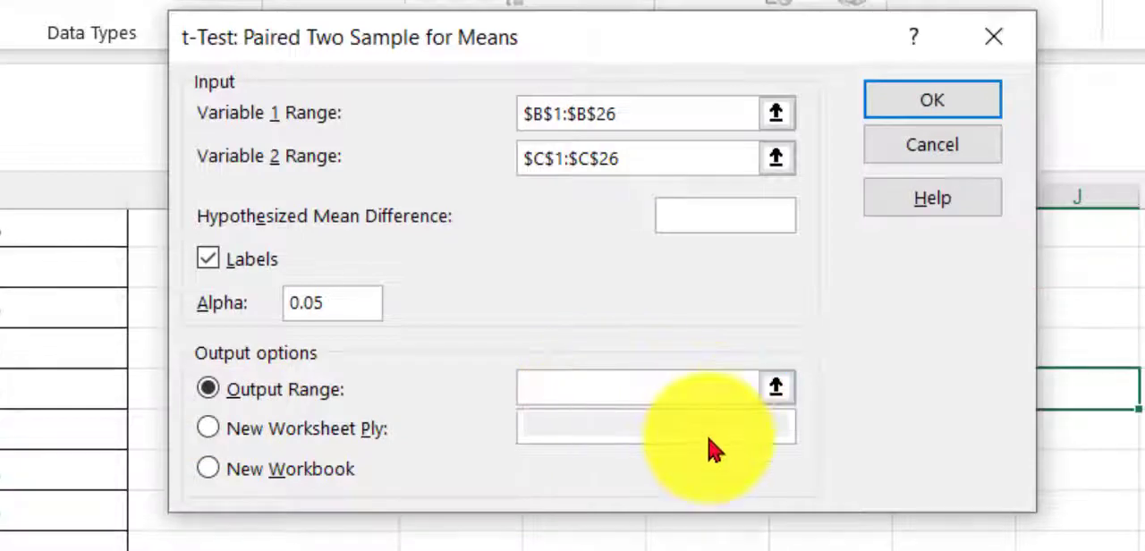
click(585, 541)
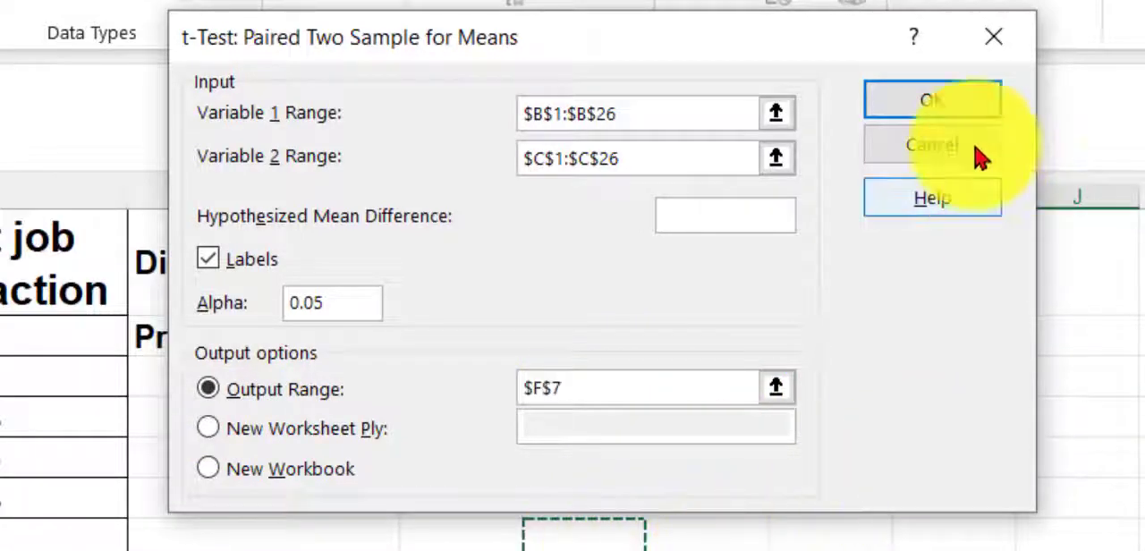
click(935, 109)
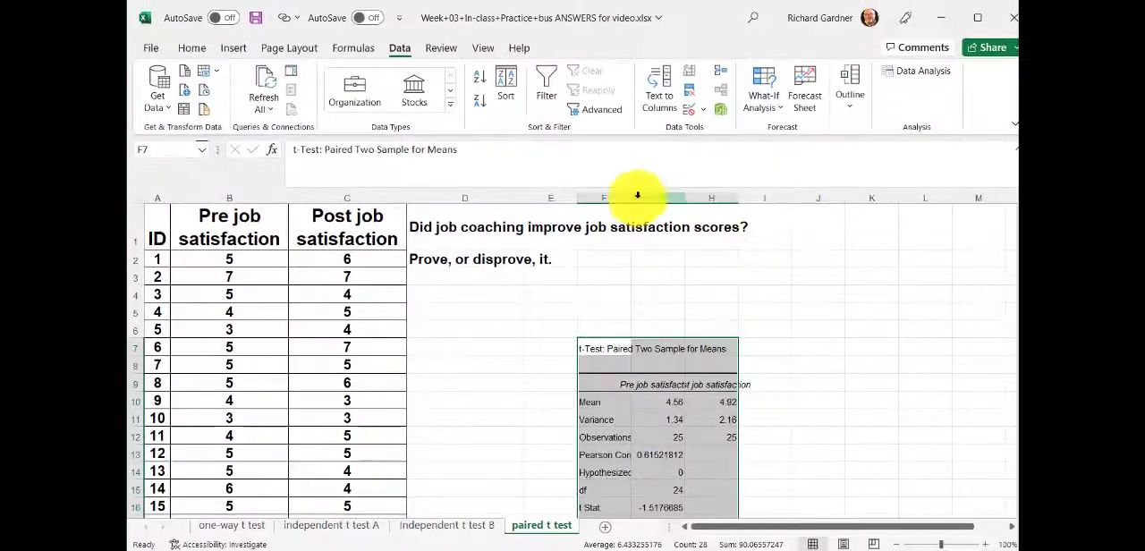
Step: Autofit columns F, G and H to the t-test output and make the whole output table bold
double_click(632, 199)
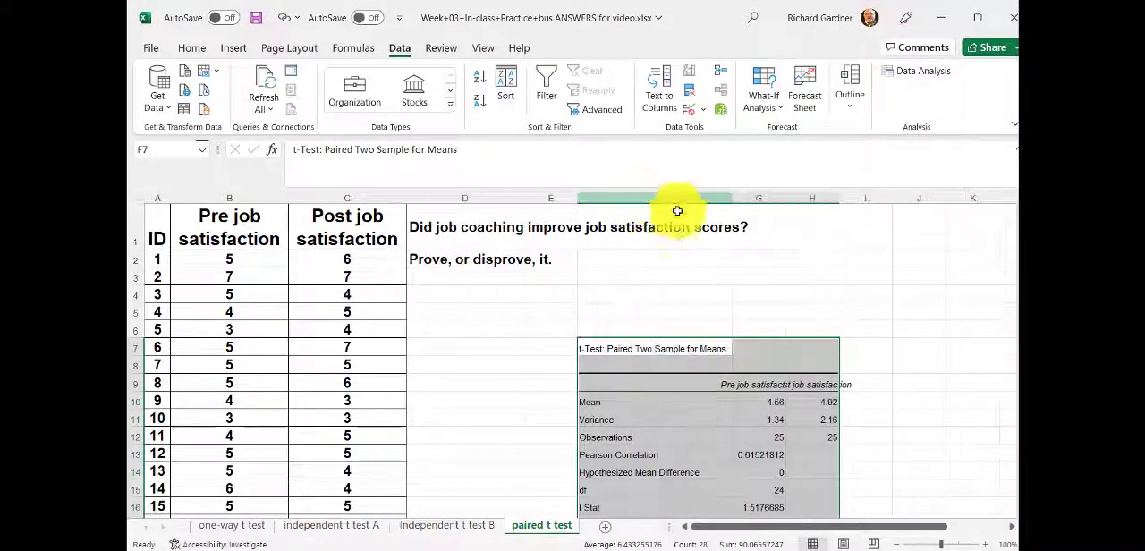
double_click(784, 196)
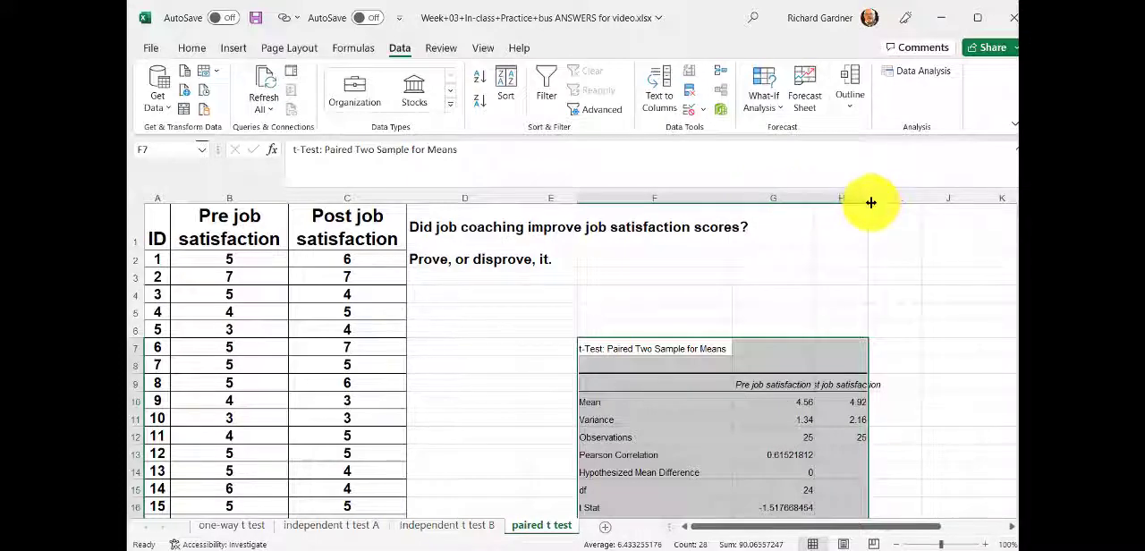
double_click(868, 198)
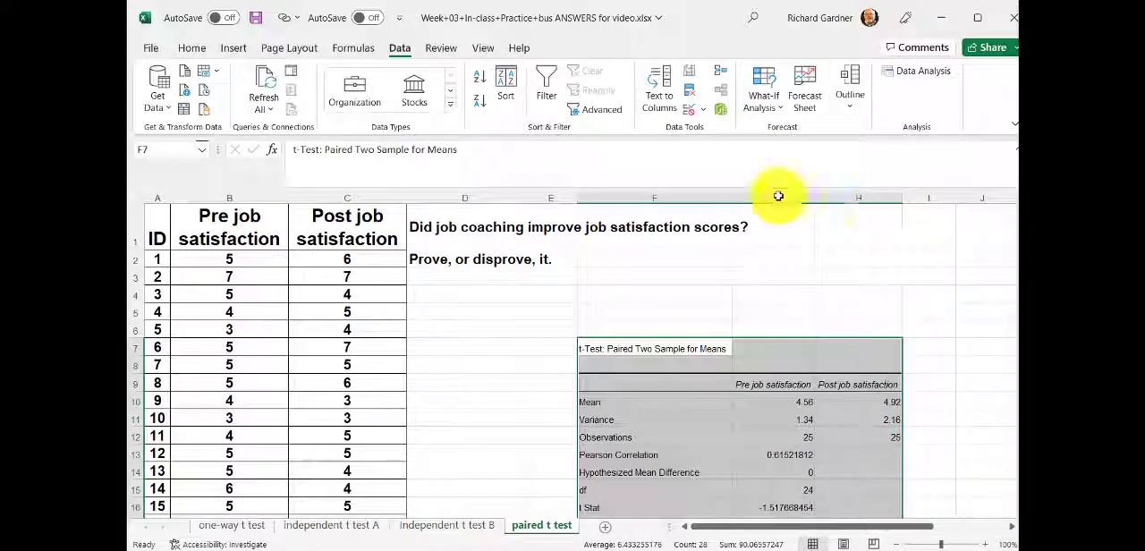
click(192, 49)
click(269, 101)
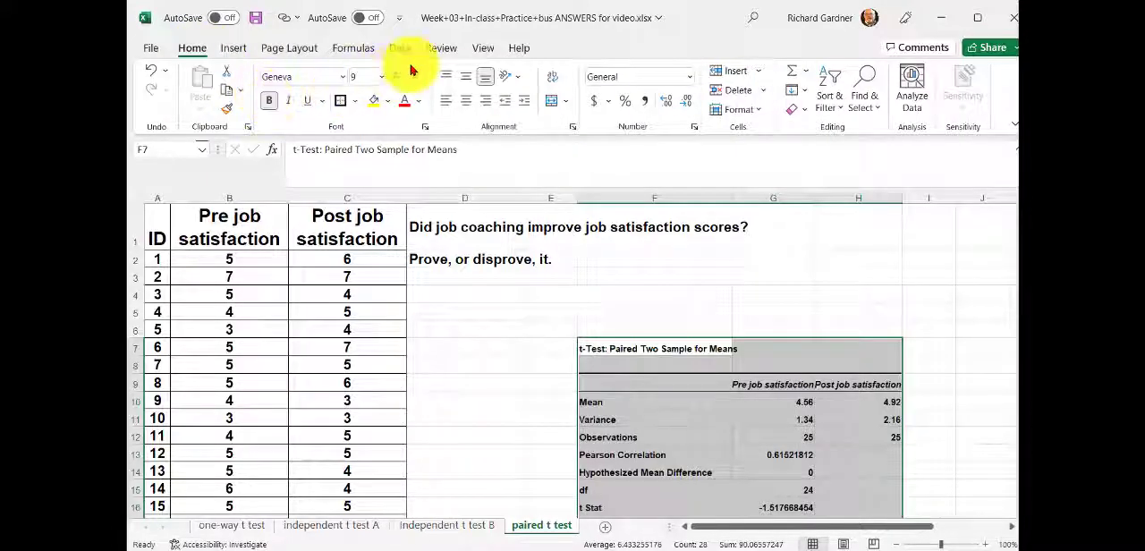
Step: Increase the t-test output's font size to 12 and widen columns G and H to fit the job satisfaction headings
click(398, 76)
click(398, 76)
click(398, 76)
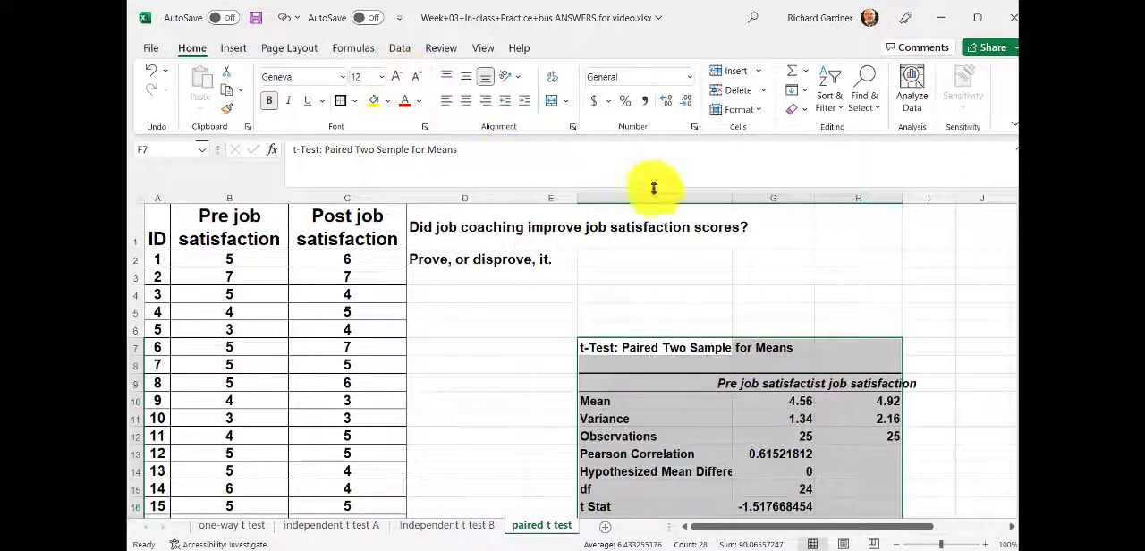
drag(815, 196, 854, 197)
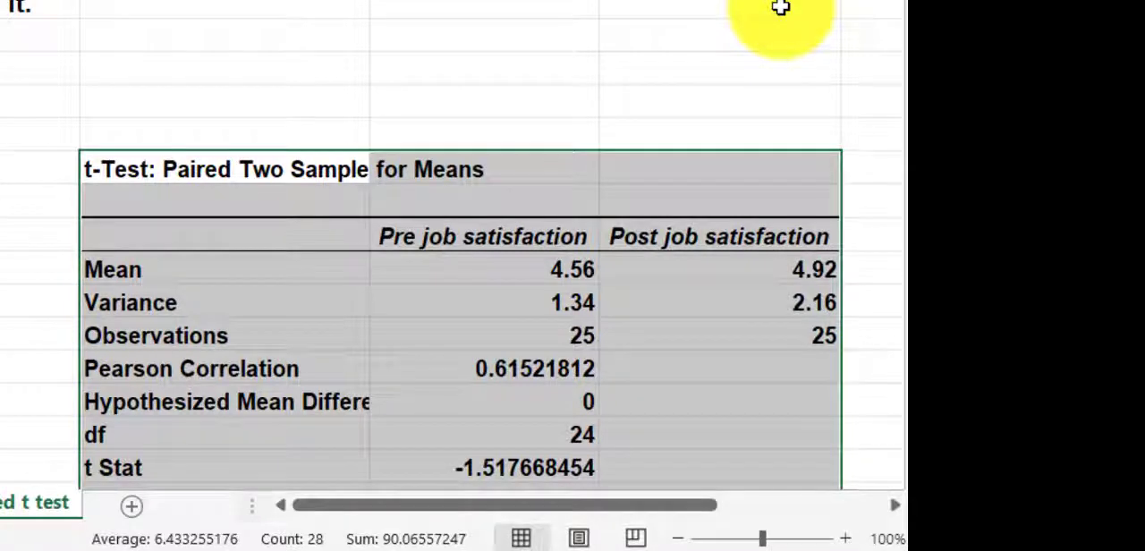
Step: Examine the means, variances, observation counts and degrees of freedom in the paired t-test output
scroll(781, 8, down, 1)
scroll(659, 50, down, 1)
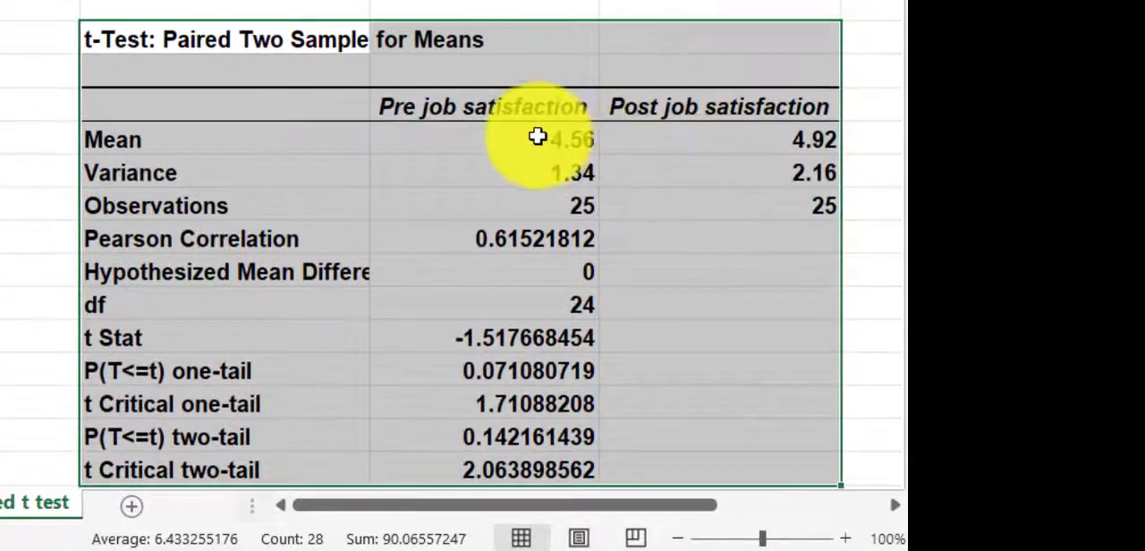
click(537, 136)
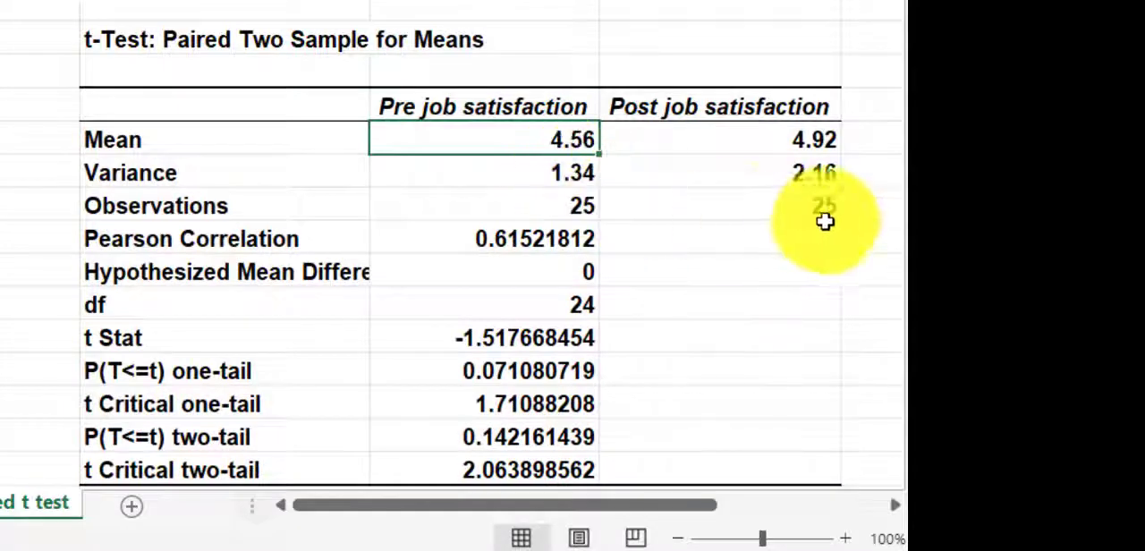
click(797, 148)
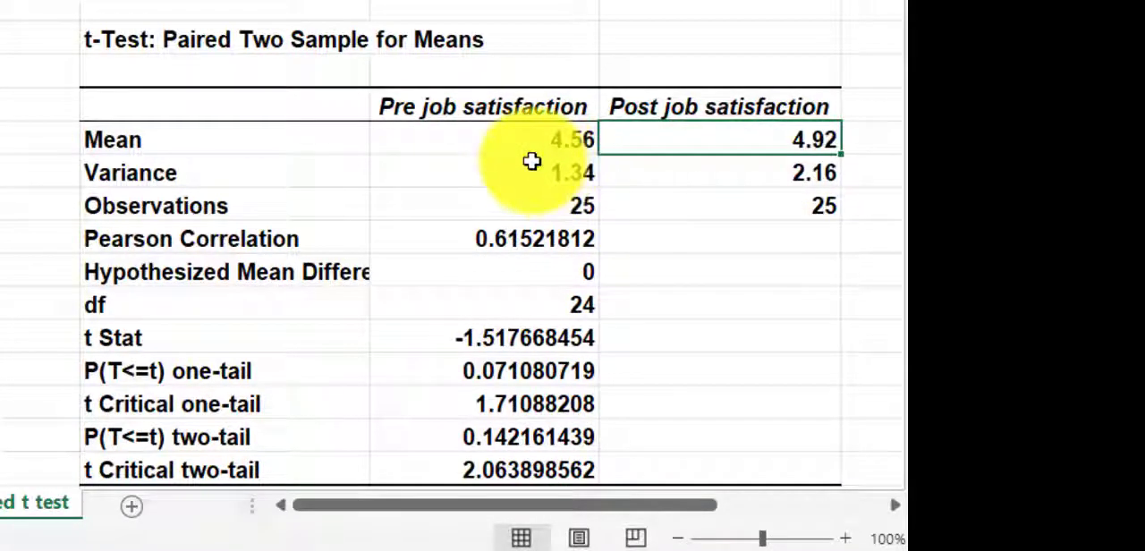
drag(529, 166, 783, 164)
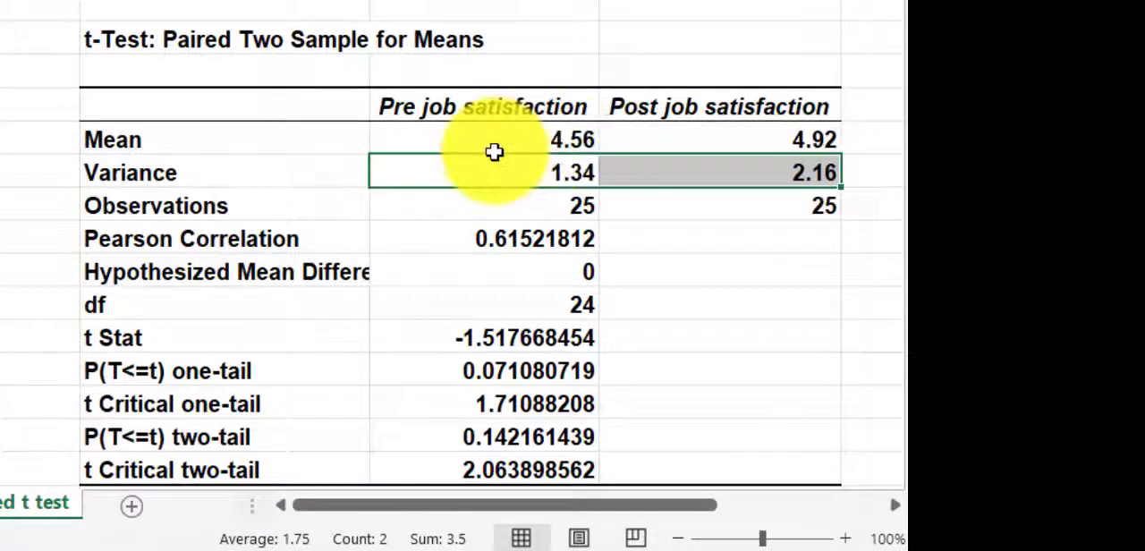
click(498, 219)
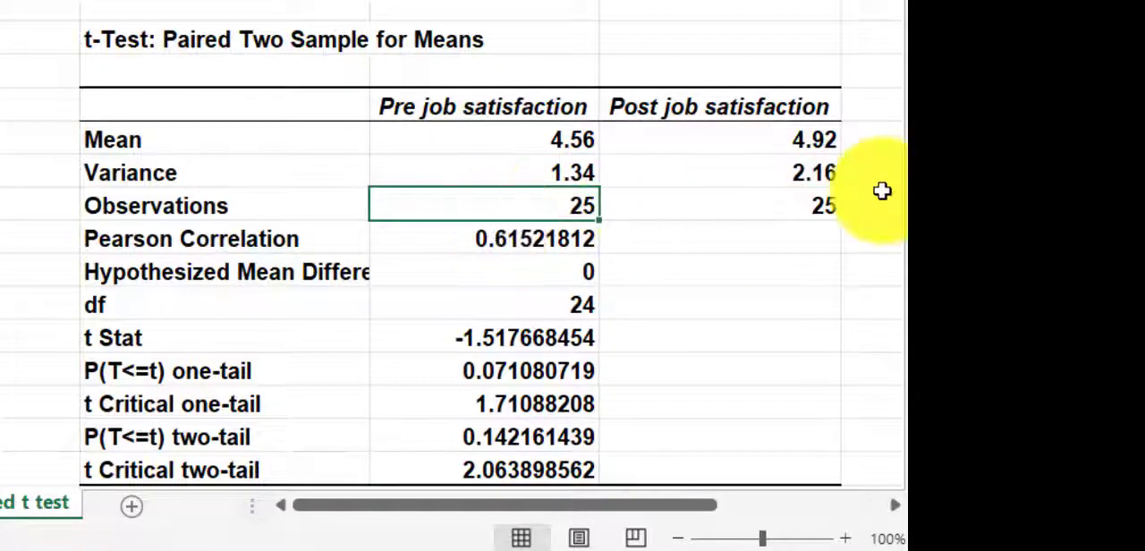
click(783, 208)
scroll(783, 207, down, 1)
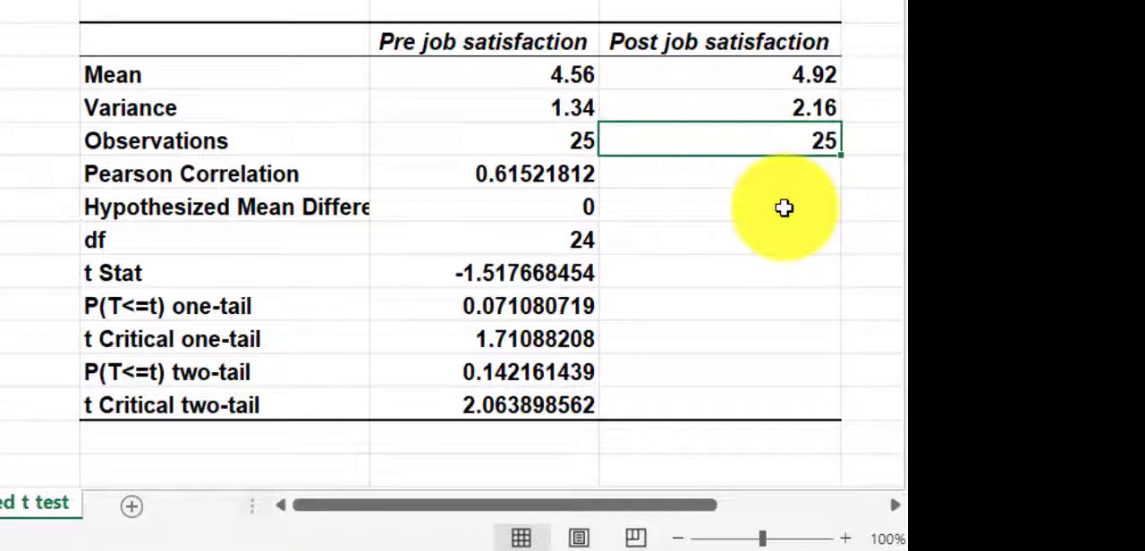
click(142, 236)
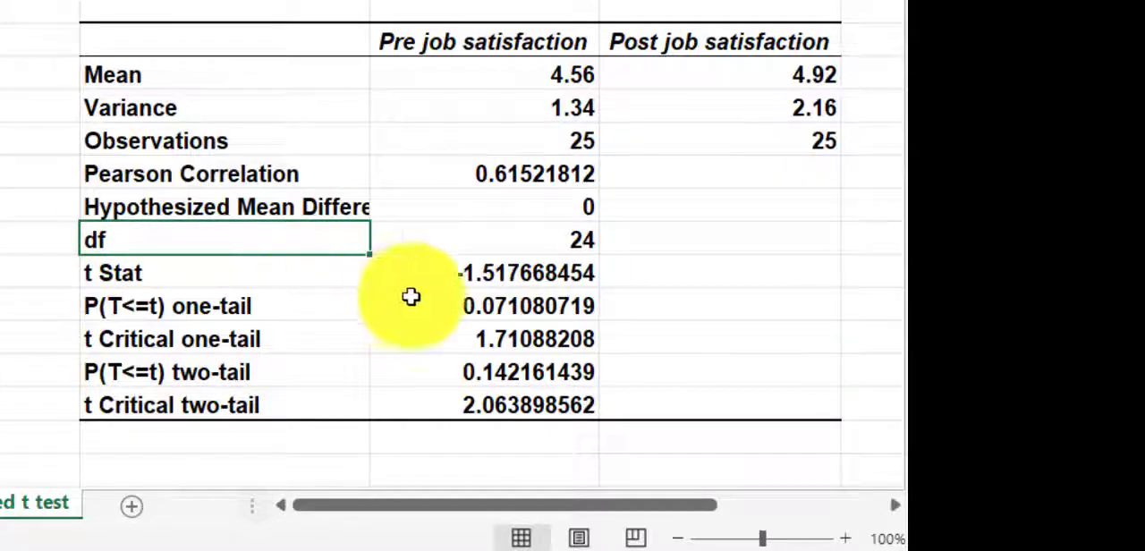
click(544, 245)
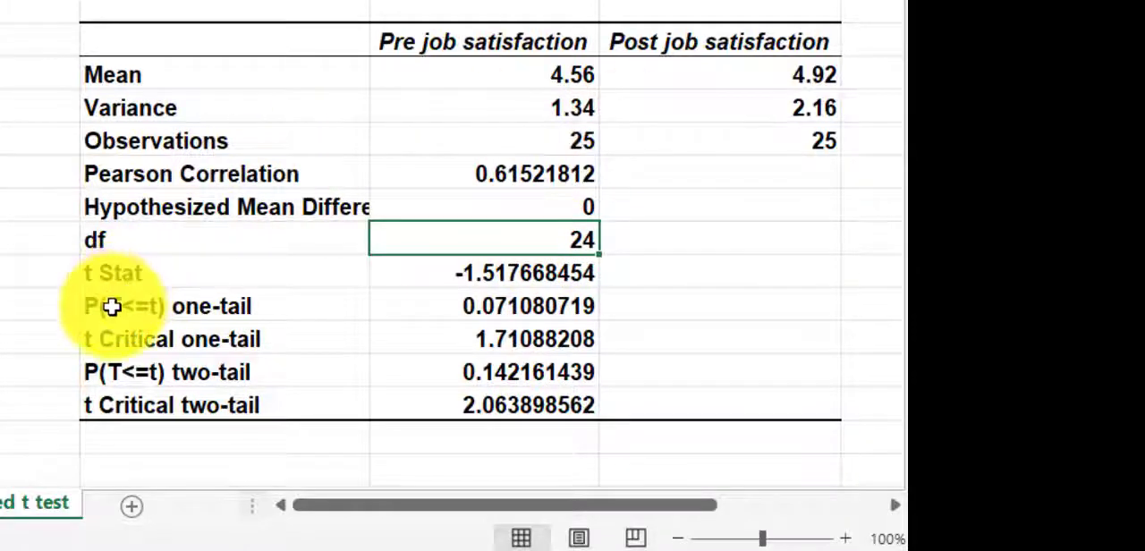
Step: Highlight the "P(T<=t) one-tail" label and its value in the t-test output with a yellow fill
drag(110, 307, 502, 302)
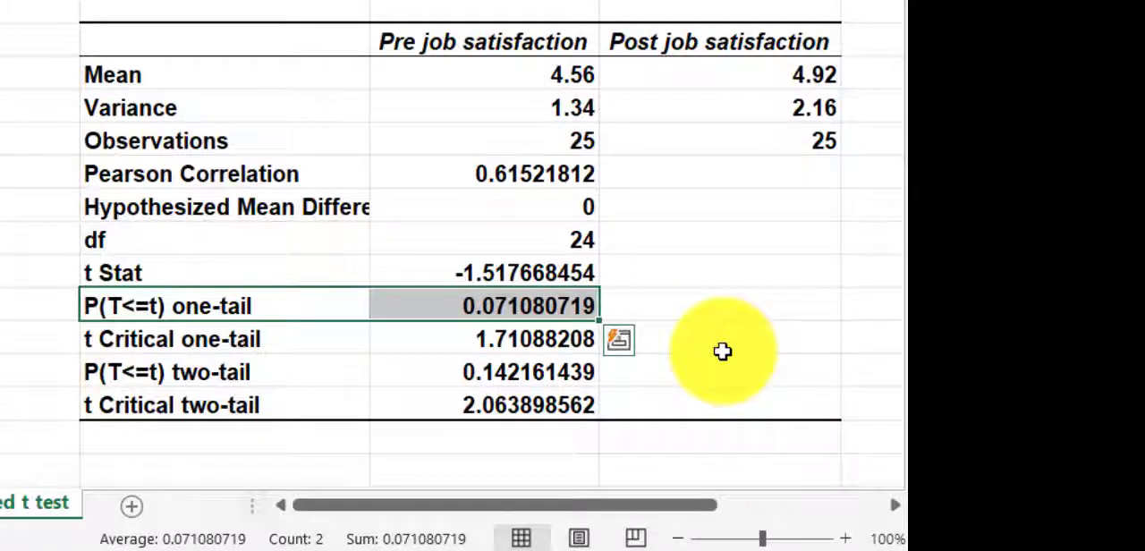
click(527, 305)
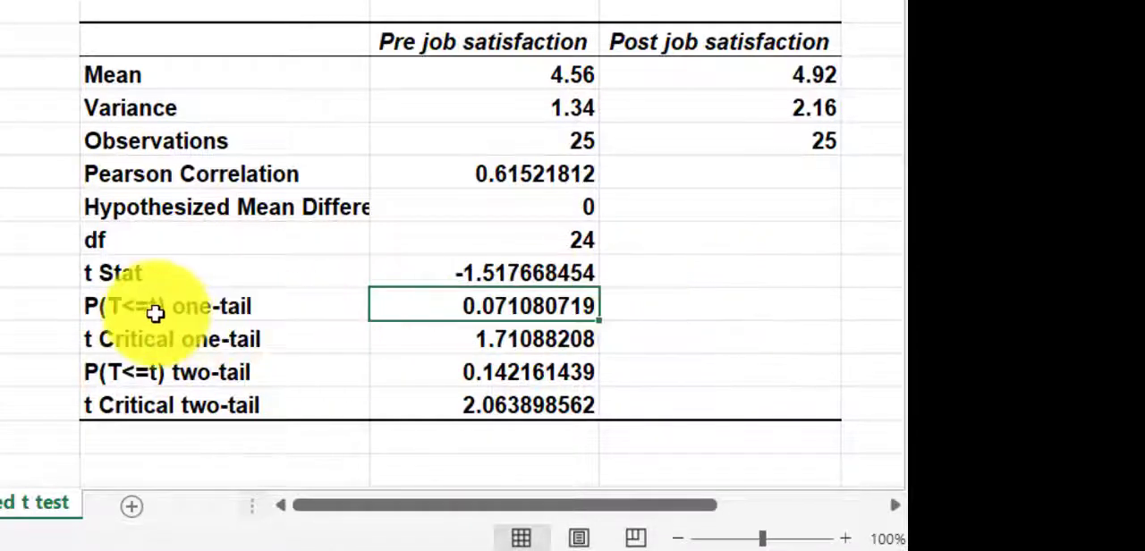
click(361, 313)
drag(361, 313, 483, 312)
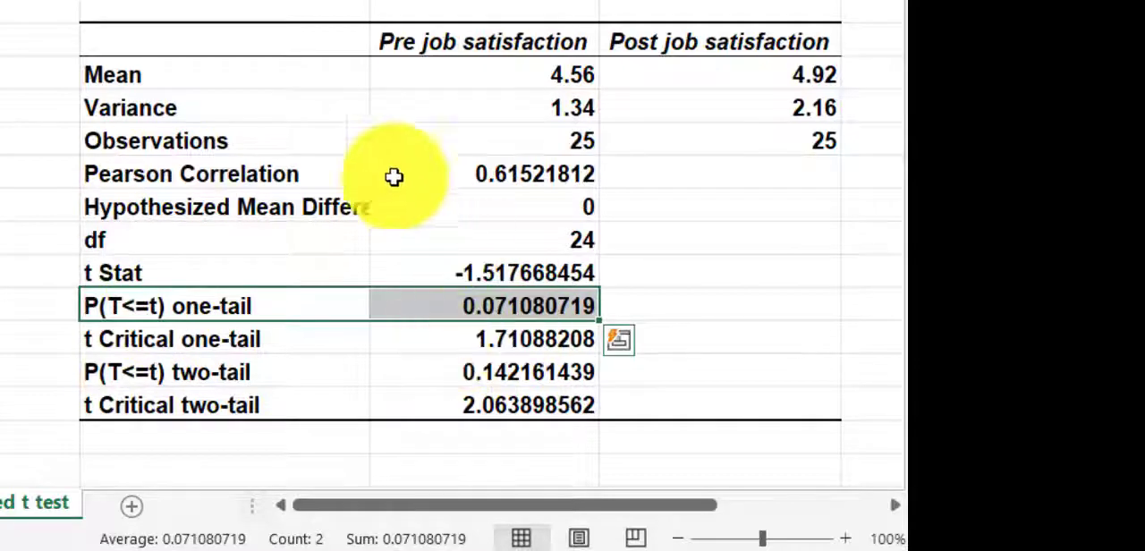
click(9, 2)
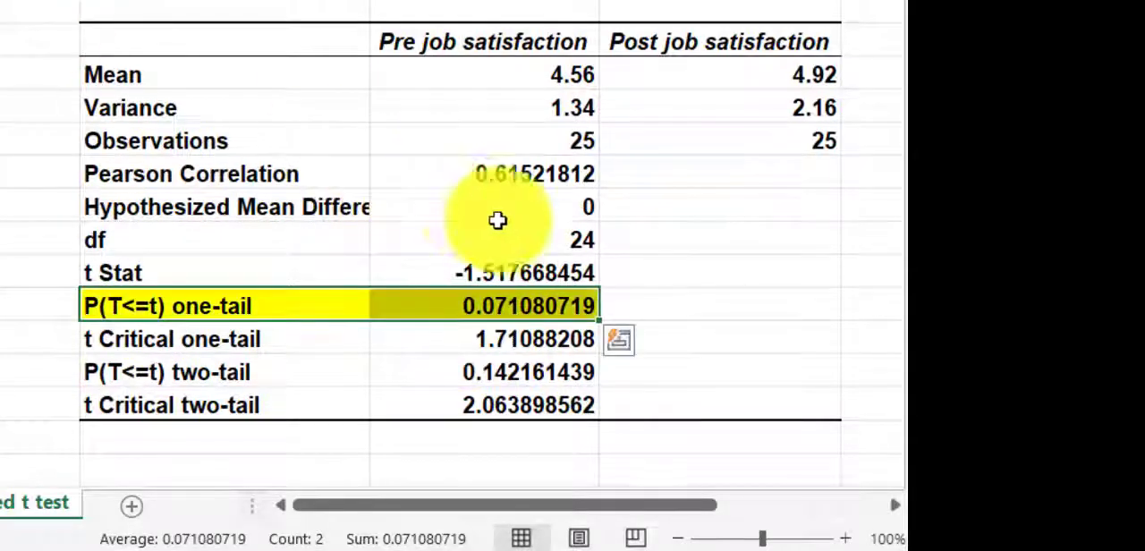
Step: Compare the pre and post job satisfaction means in the output, and select empty cell D5 below the question
scroll(642, 278, up, 2)
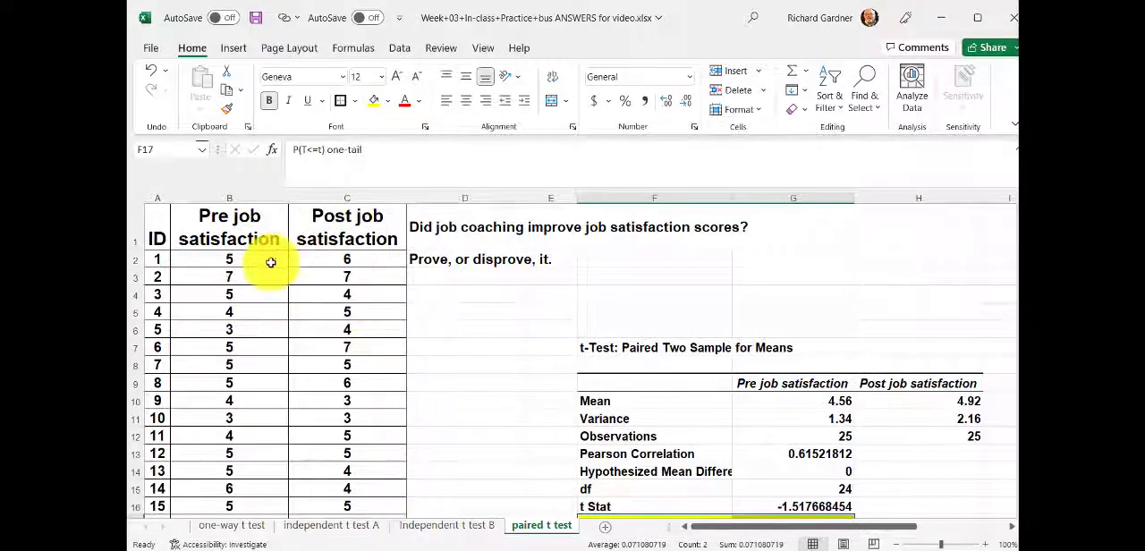
click(794, 401)
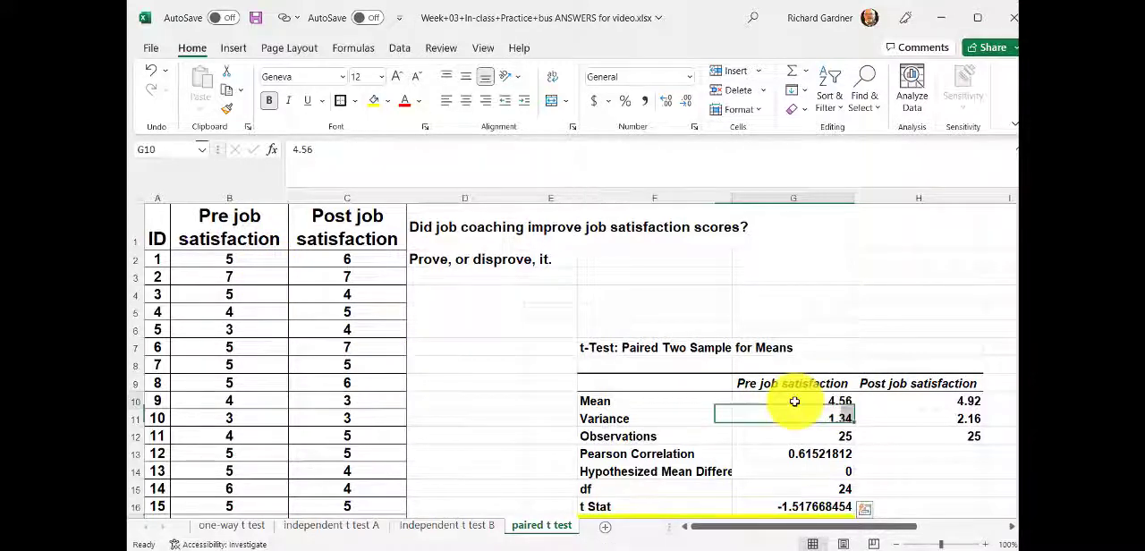
drag(794, 401, 939, 404)
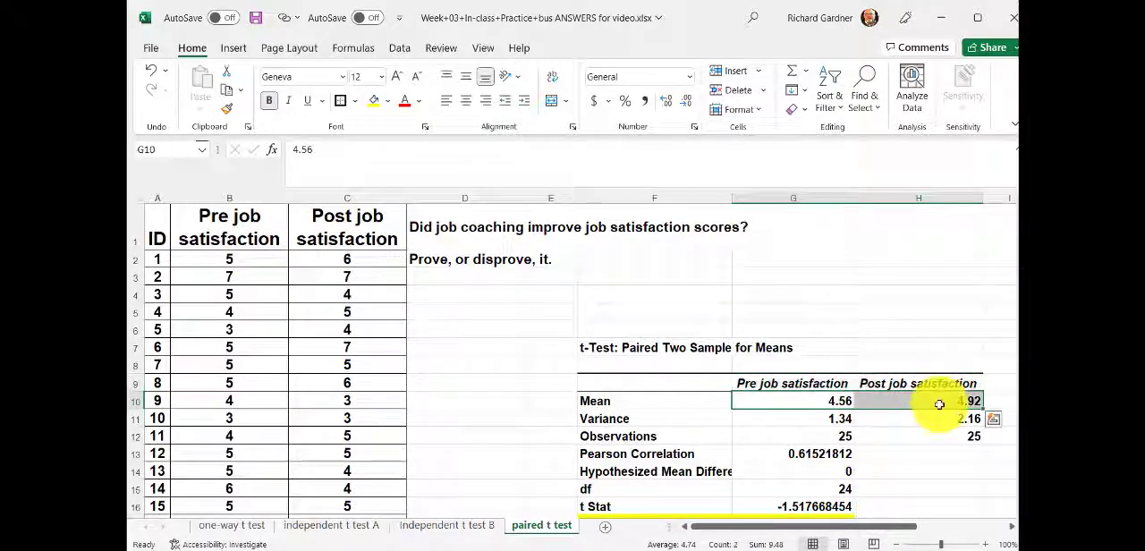
click(470, 315)
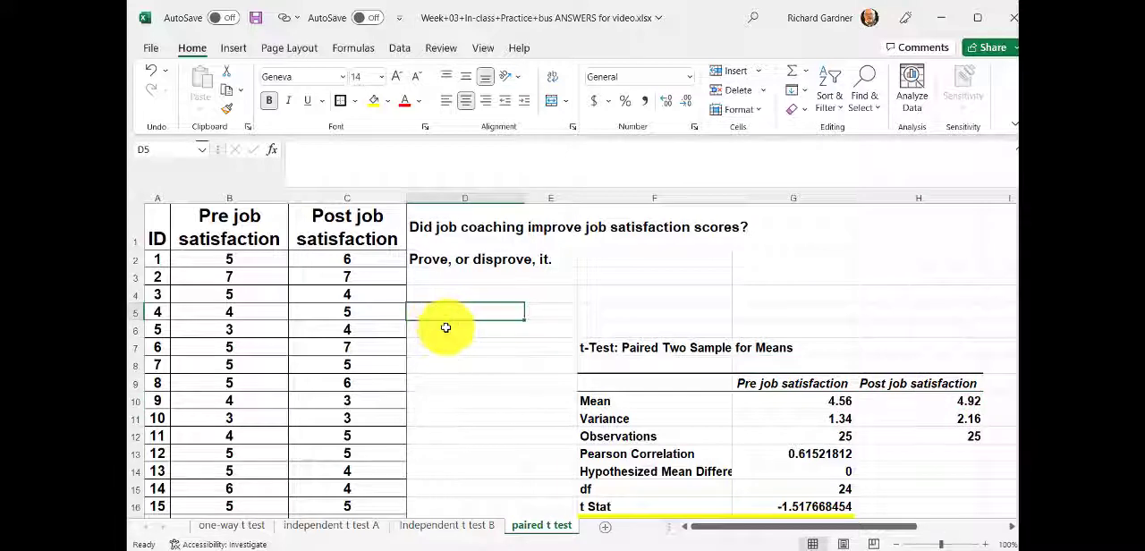